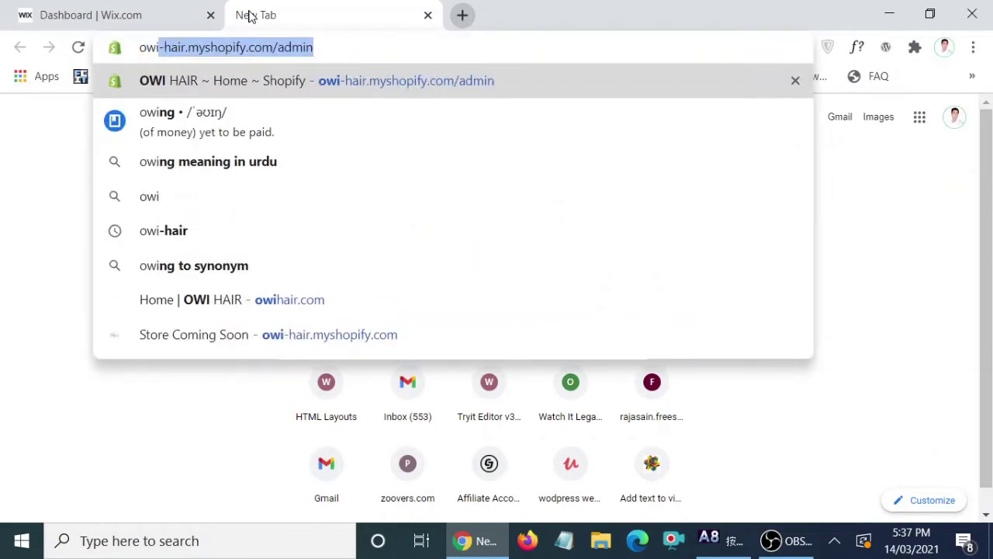
Load owihair.com from the address suggestion, close the 20% OFF popup and scroll the homepage
{"action": "key", "text": "Down"}
{"action": "key", "text": "Down"}
{"action": "key", "text": "Down"}
{"action": "key", "text": "Down"}
{"action": "key", "text": "Down"}
{"action": "key", "text": "Down"}
{"action": "key", "text": "Return"}
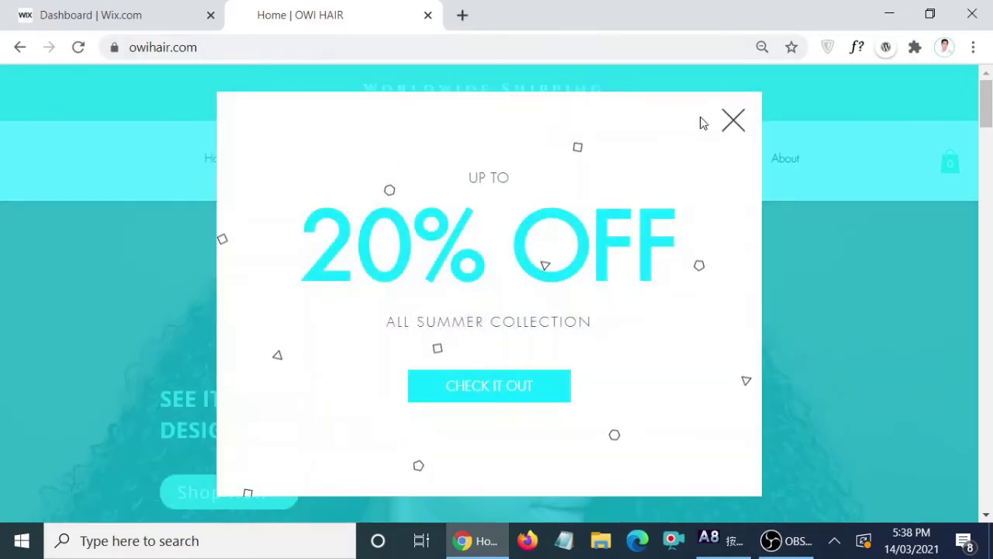
{"action": "left_click", "coordinate": [733, 120]}
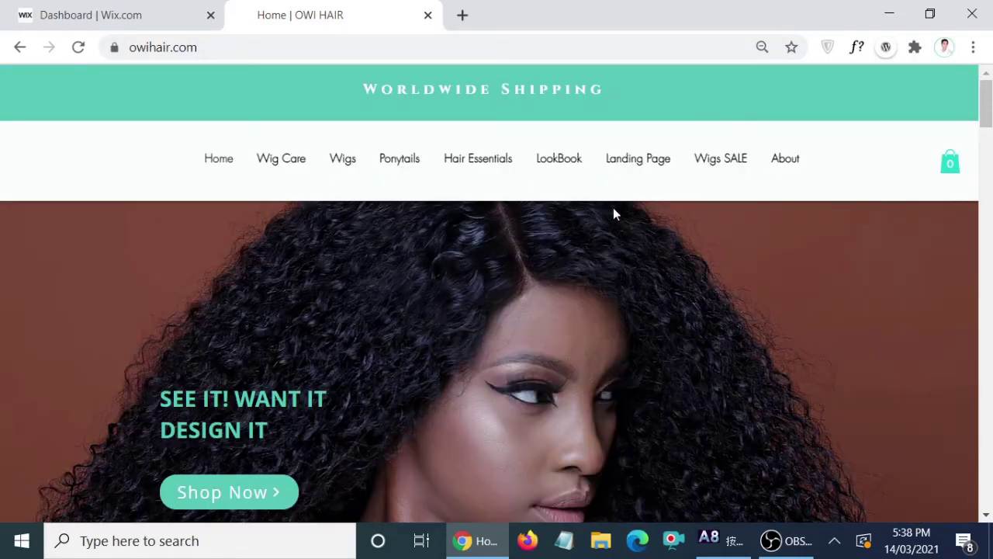
{"action": "left_click_drag", "start_coordinate": [985, 101], "coordinate": [987, 263]}
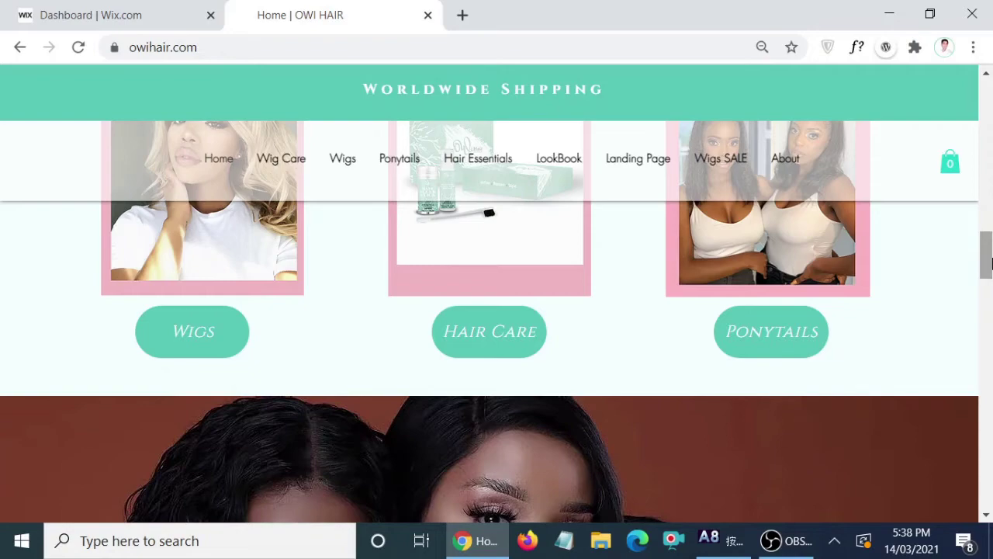
{"action": "left_click_drag", "start_coordinate": [989, 263], "coordinate": [987, 101]}
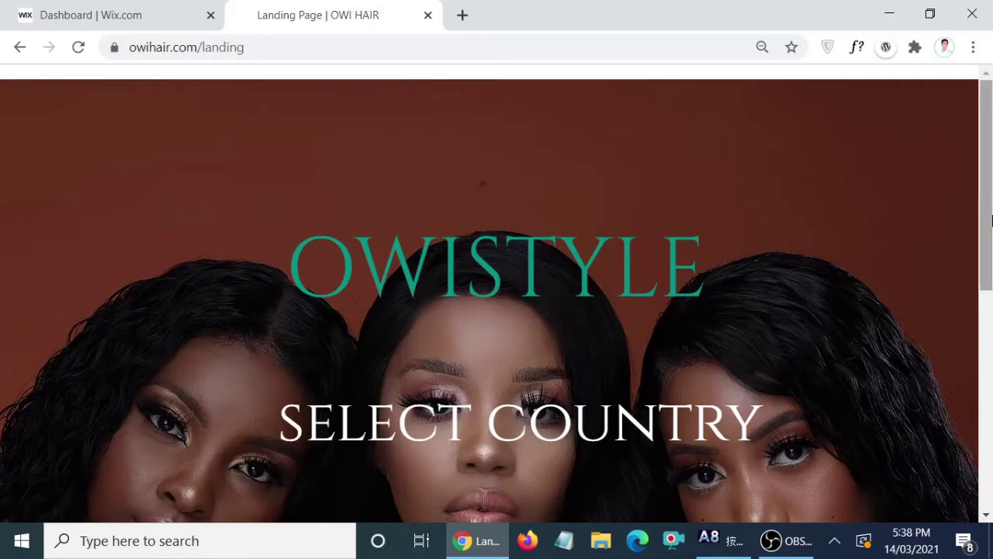
Return to the Wix Dashboard tab and open the OWI HAIR Site Actions list
{"action": "left_click", "coordinate": [100, 11]}
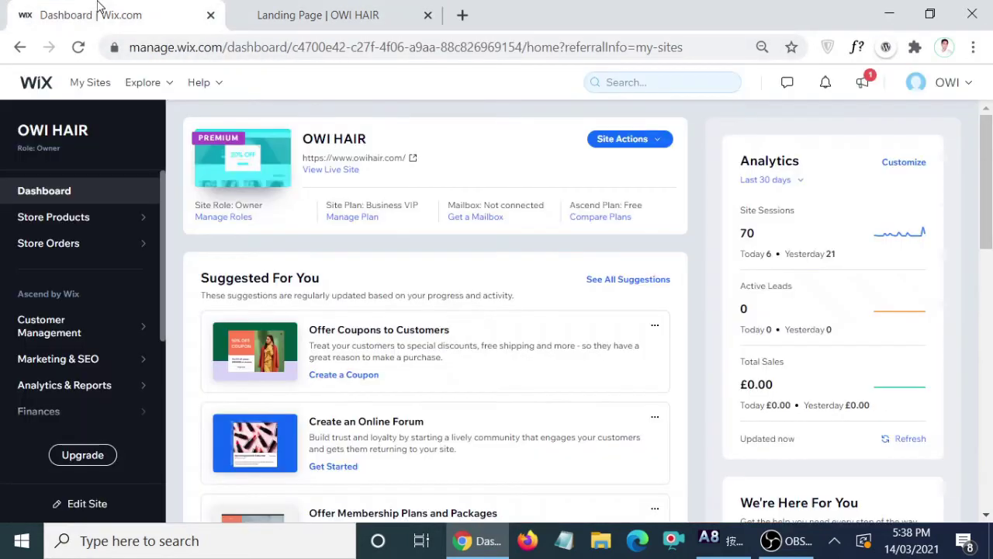
{"action": "left_click", "coordinate": [665, 144]}
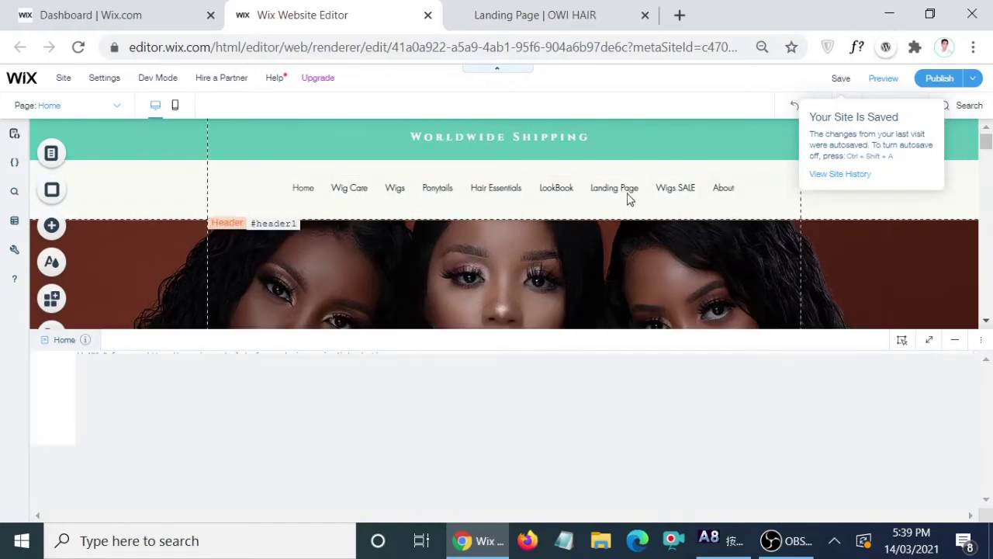
Collapse the code panel, open Site Menu from the header menu, and show the Landing Page's options
{"action": "left_click", "coordinate": [953, 343]}
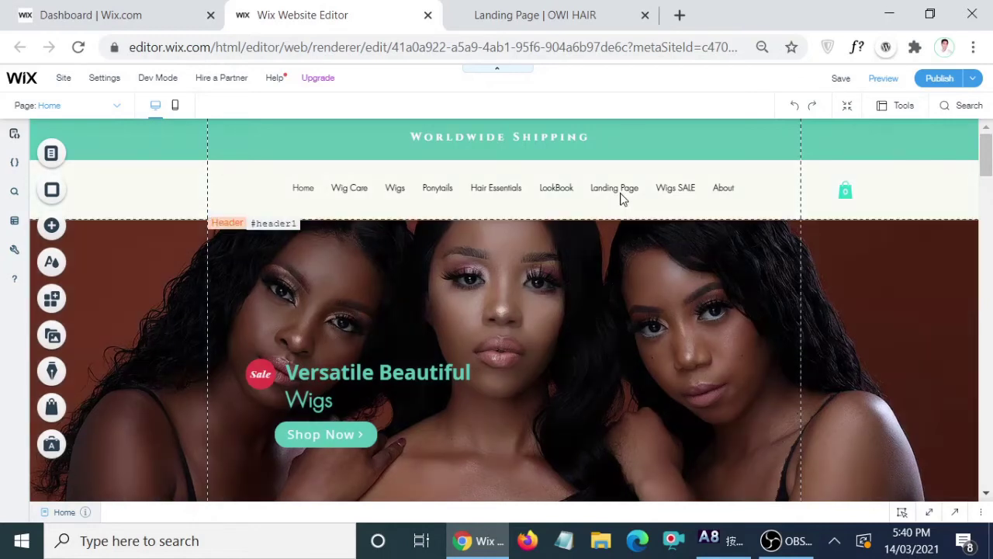
{"action": "left_click", "coordinate": [620, 191]}
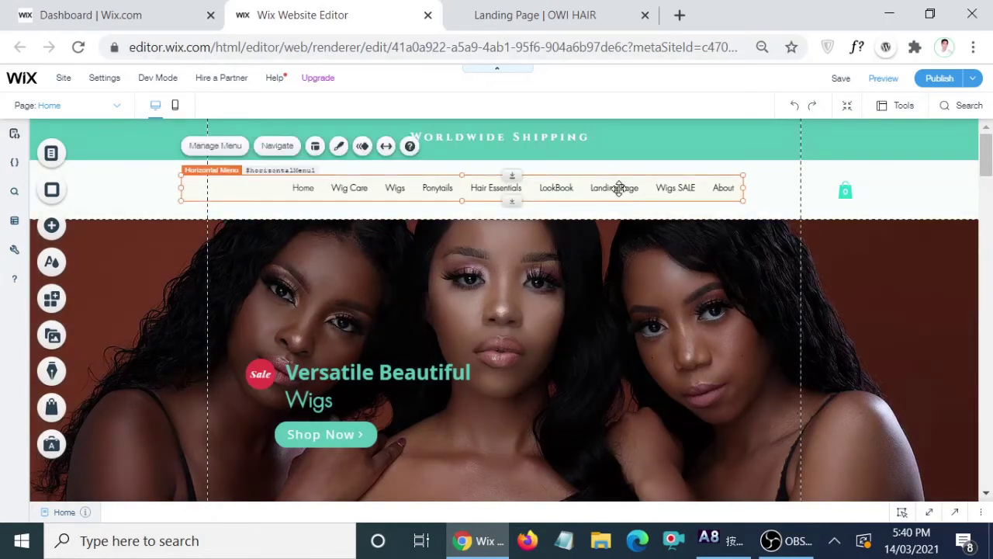
{"action": "double_click", "coordinate": [620, 188]}
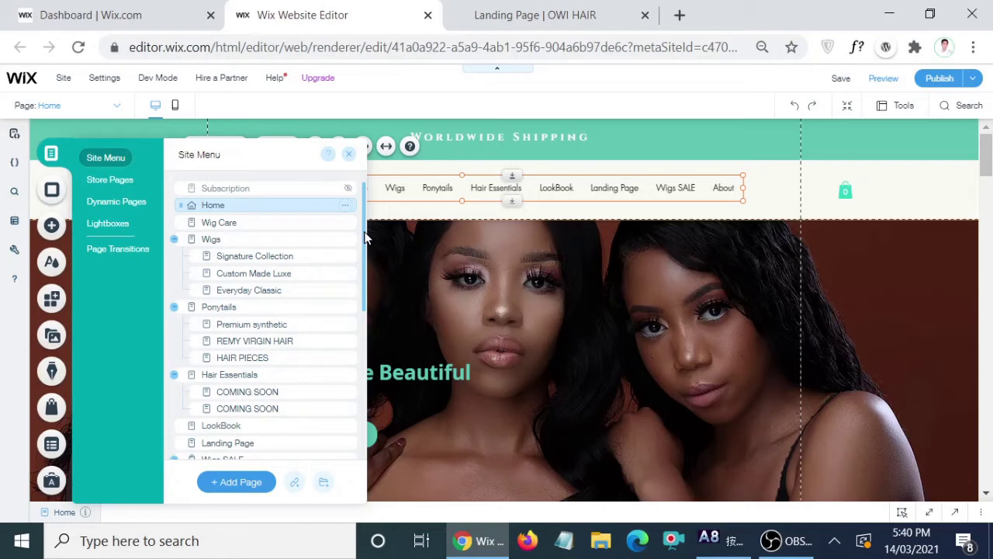
{"action": "left_click_drag", "start_coordinate": [365, 238], "coordinate": [365, 289]}
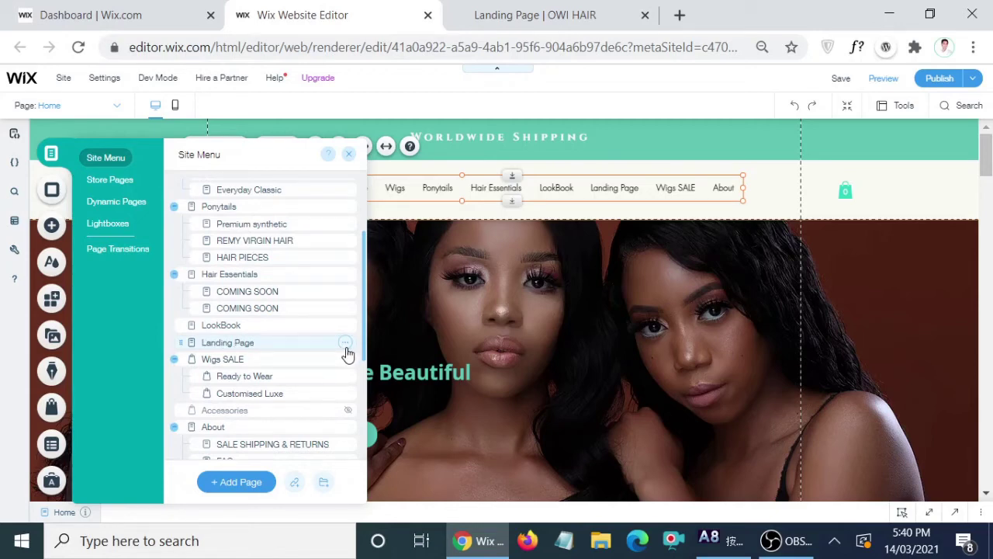
{"action": "left_click", "coordinate": [345, 342]}
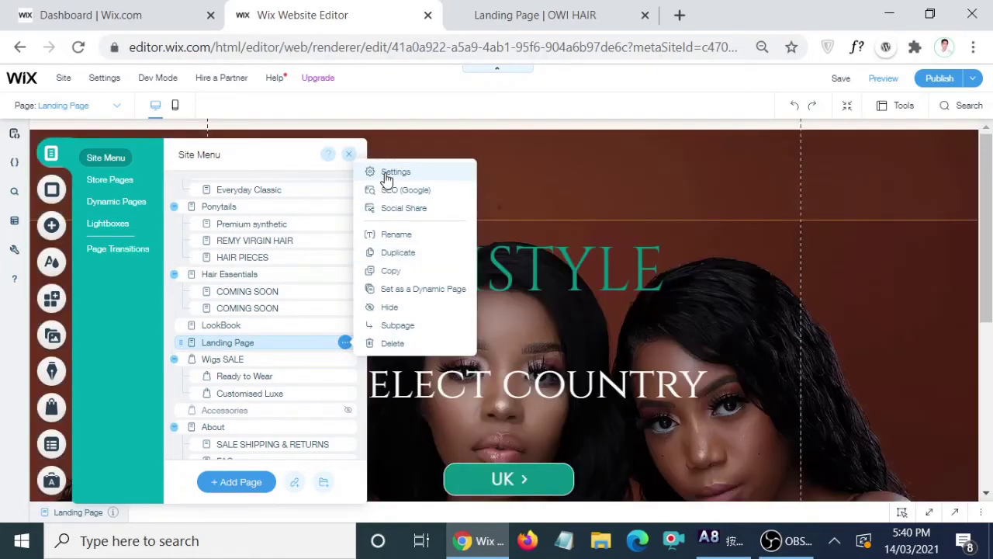
In the Landing Page settings, choose Set for 'Make this your homepage?'
{"action": "left_click", "coordinate": [386, 172]}
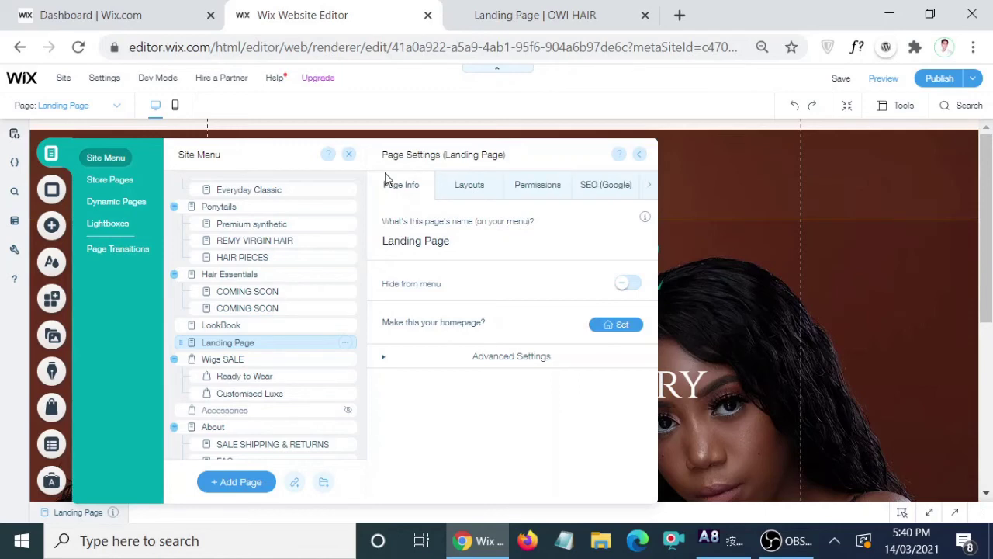
{"action": "left_click", "coordinate": [610, 326]}
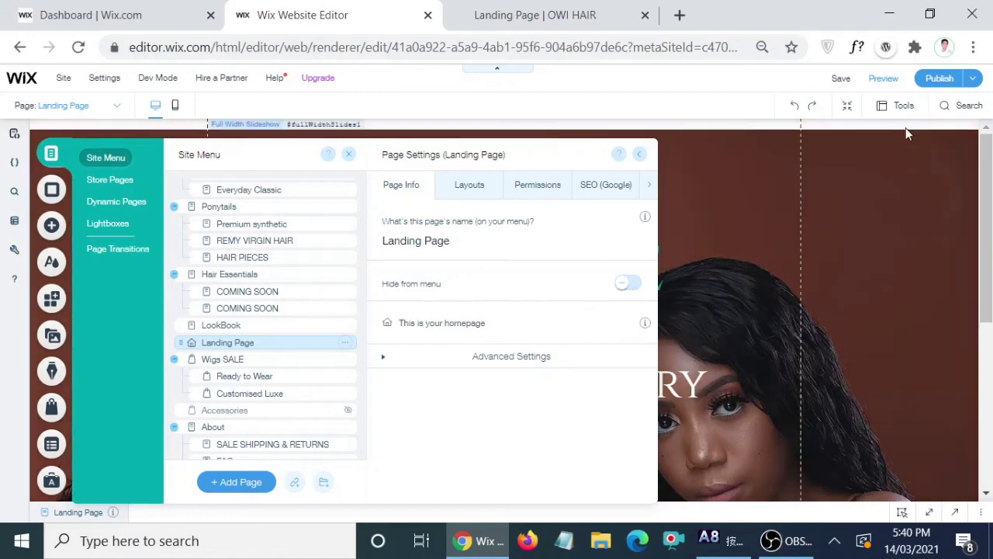
{"action": "mouse_move", "coordinate": [938, 79]}
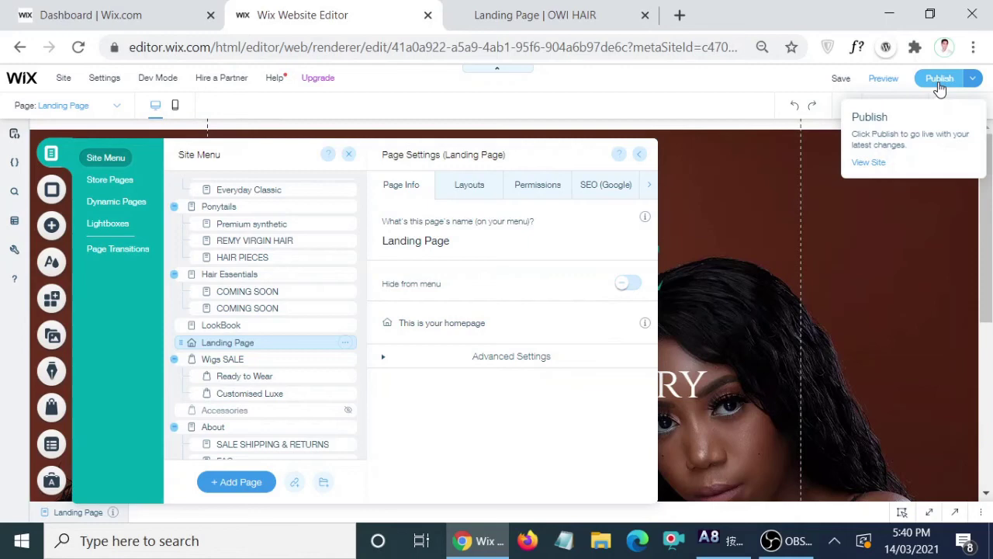
Publish the OWI HAIR site and select the owihair.com address in the confirmation
{"action": "left_click", "coordinate": [939, 85]}
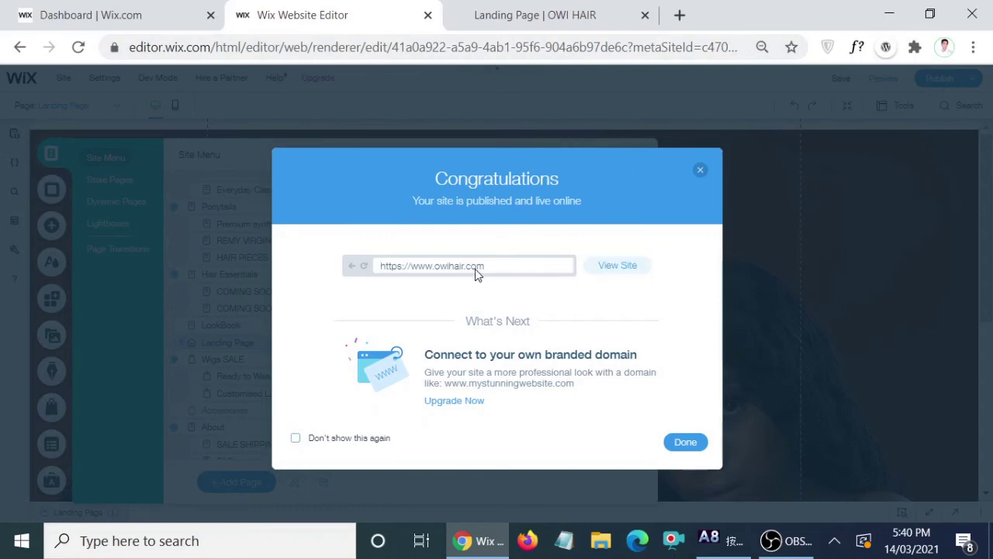
{"action": "left_click_drag", "start_coordinate": [480, 270], "coordinate": [367, 271]}
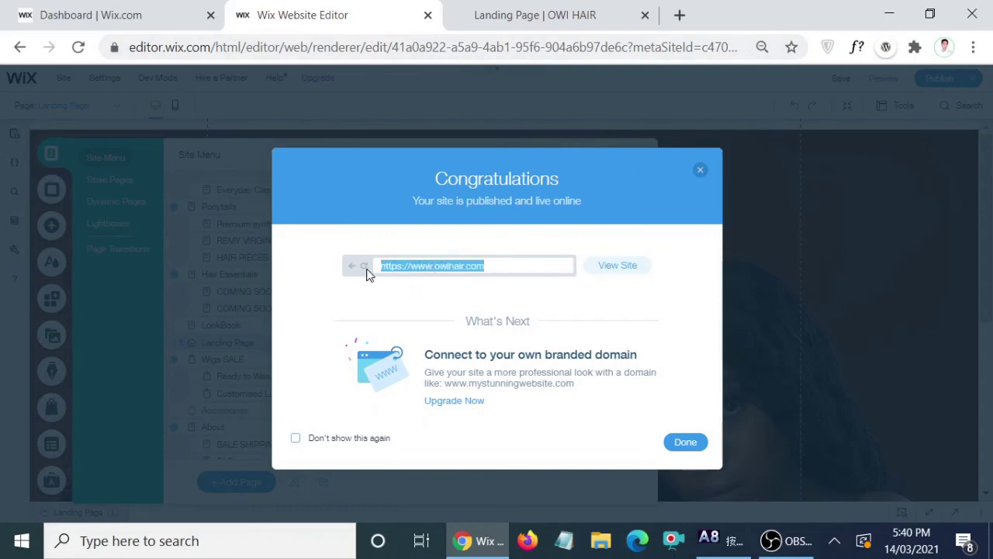
Open a new Chrome tab and type owihair into the address bar, fixing typos
{"action": "left_click", "coordinate": [680, 15]}
{"action": "type", "text": "oi"}
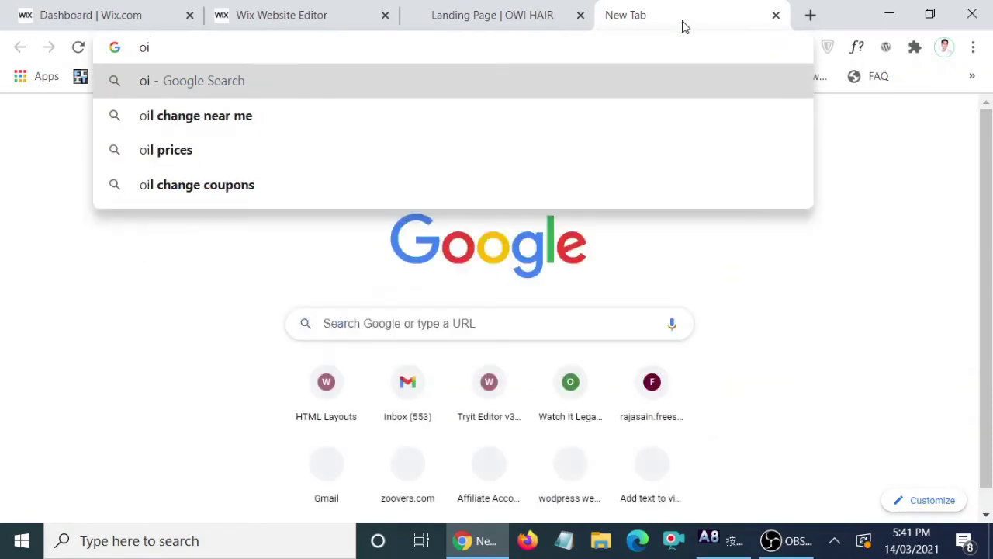
{"action": "key", "text": "BackSpace"}
{"action": "key", "text": "BackSpace"}
{"action": "type", "text": "w"}
{"action": "key", "text": "BackSpace"}
{"action": "key", "text": "BackSpace"}
{"action": "type", "text": "ow"}
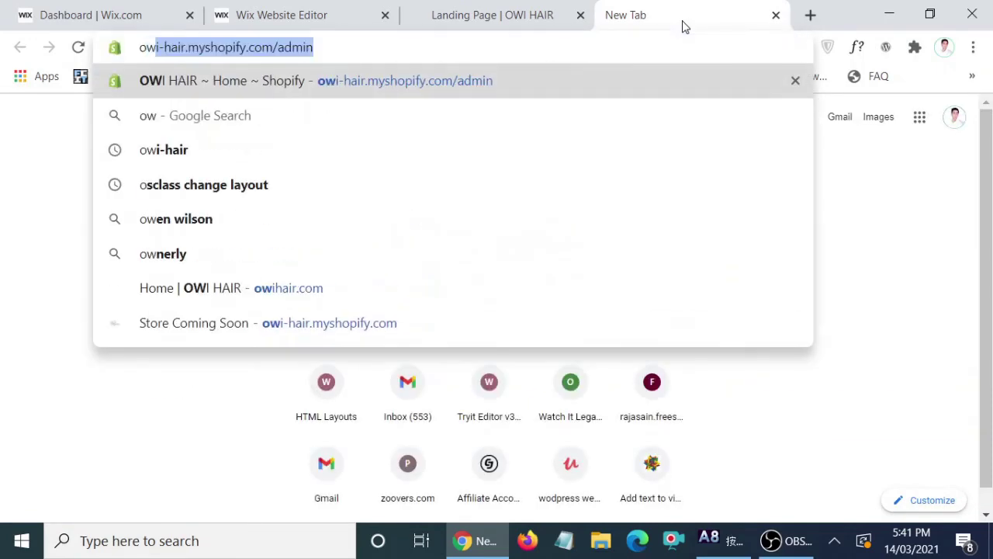
{"action": "type", "text": "ha"}
{"action": "key", "text": "BackSpace"}
{"action": "key", "text": "BackSpace"}
{"action": "type", "text": "ihair.com"}
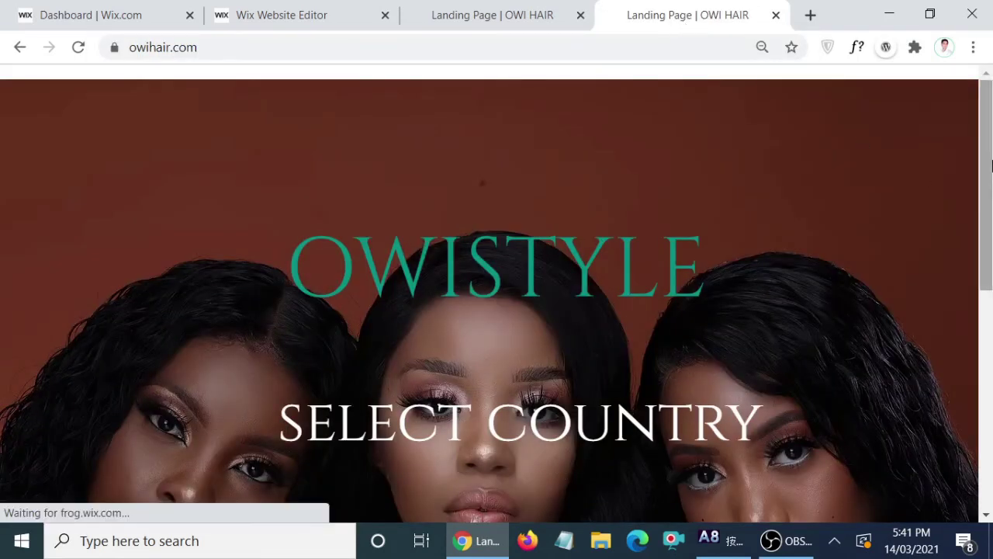
{"action": "left_click_drag", "start_coordinate": [990, 166], "coordinate": [990, 289]}
{"action": "scroll", "coordinate": [990, 289], "scroll_direction": "up", "scroll_amount": 3}
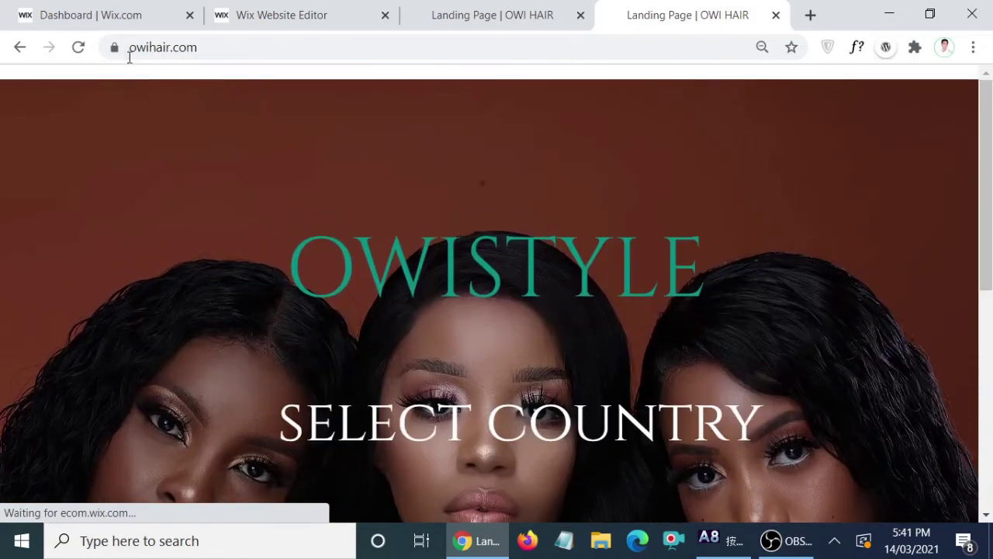
{"action": "left_click_drag", "start_coordinate": [209, 54], "coordinate": [237, 134]}
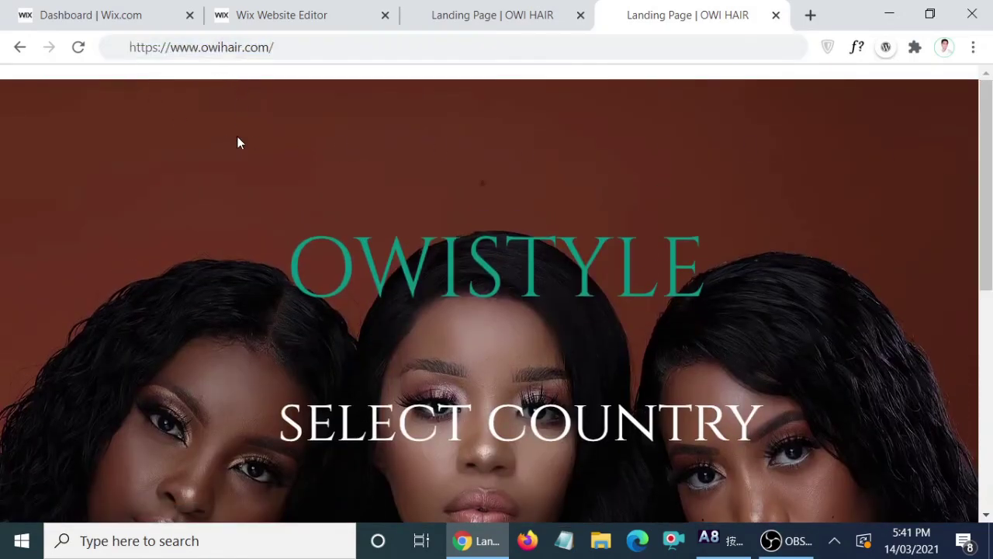
{"action": "mouse_move", "coordinate": [986, 167]}
{"action": "left_mouse_down"}
{"action": "mouse_move", "coordinate": [991, 408]}
{"action": "mouse_move", "coordinate": [991, 85]}
{"action": "mouse_move", "coordinate": [991, 415]}
{"action": "mouse_move", "coordinate": [990, 330]}
{"action": "left_mouse_up"}
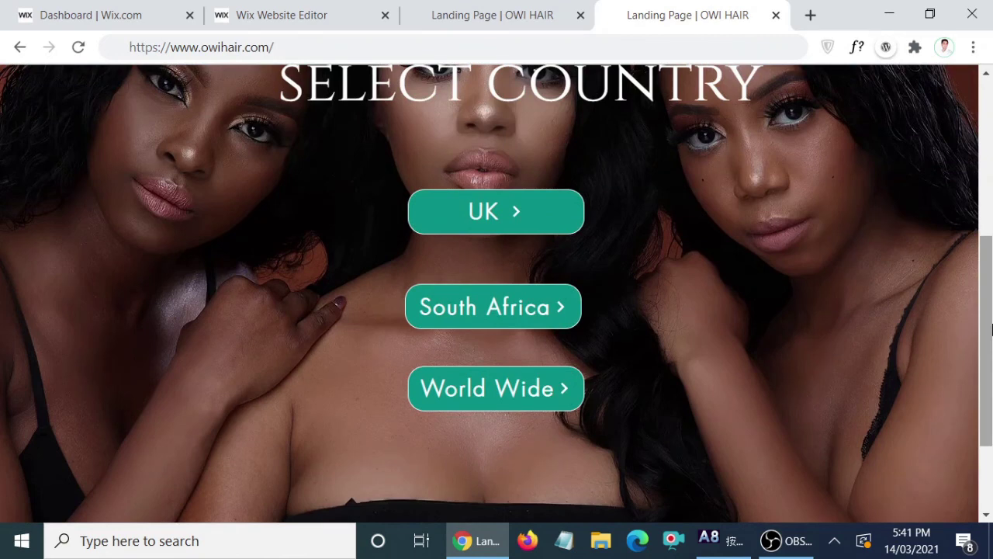
{"action": "left_click_drag", "start_coordinate": [991, 330], "coordinate": [985, 172]}
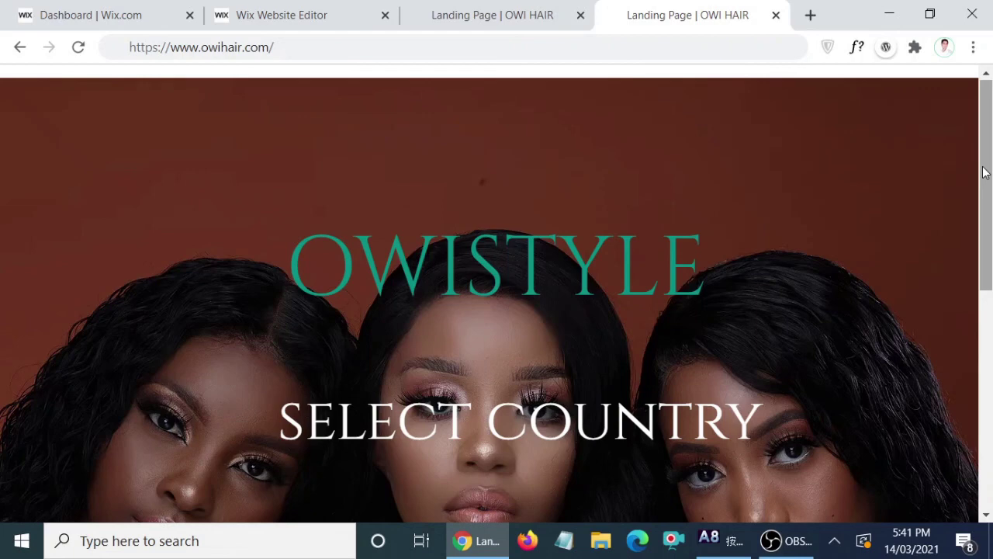
{"action": "left_click_drag", "start_coordinate": [986, 172], "coordinate": [991, 247]}
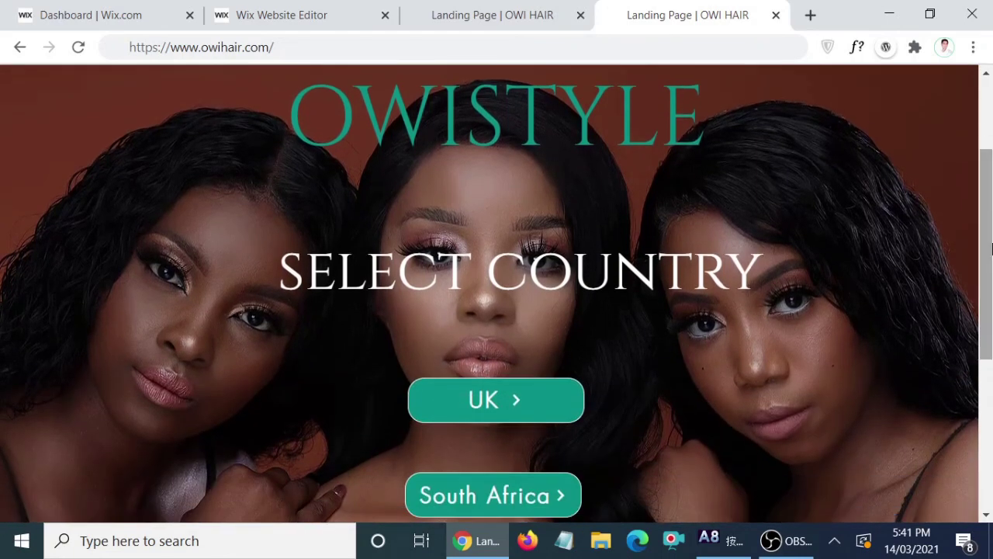